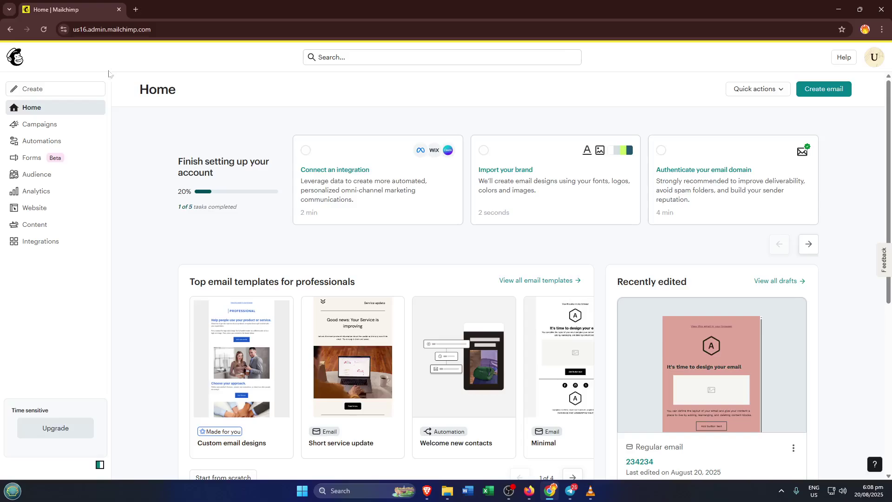
- Go to the campaigns list and open the Create page for building something new
{"action": "left_click", "coordinate": [68, 127]}
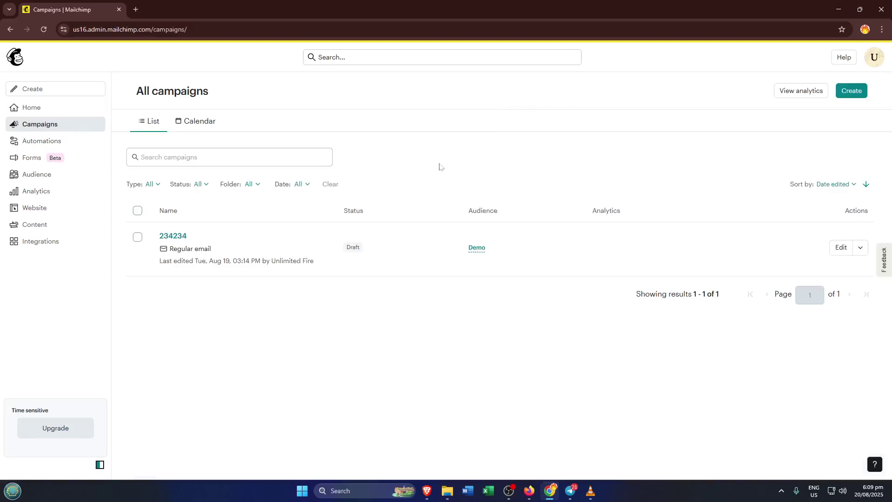
{"action": "left_click", "coordinate": [856, 97]}
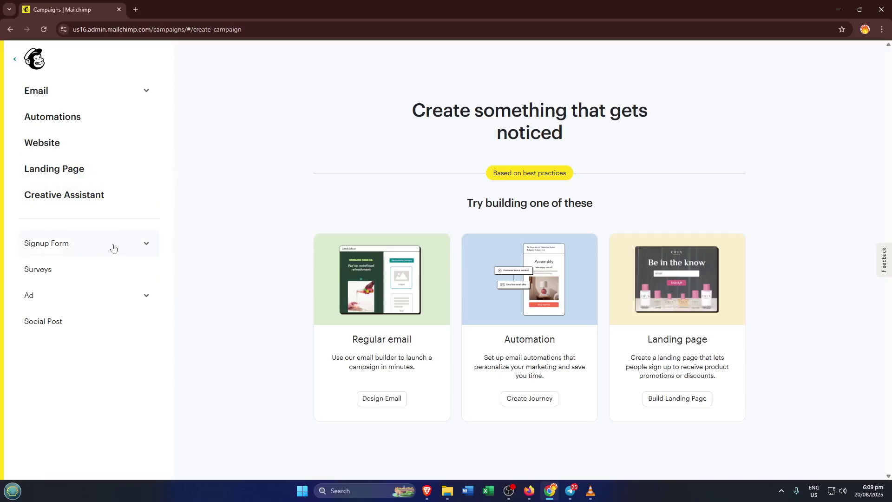
- Start an embedded signup form named 'Membership Signup' for the Demo audience
{"action": "left_click", "coordinate": [74, 247]}
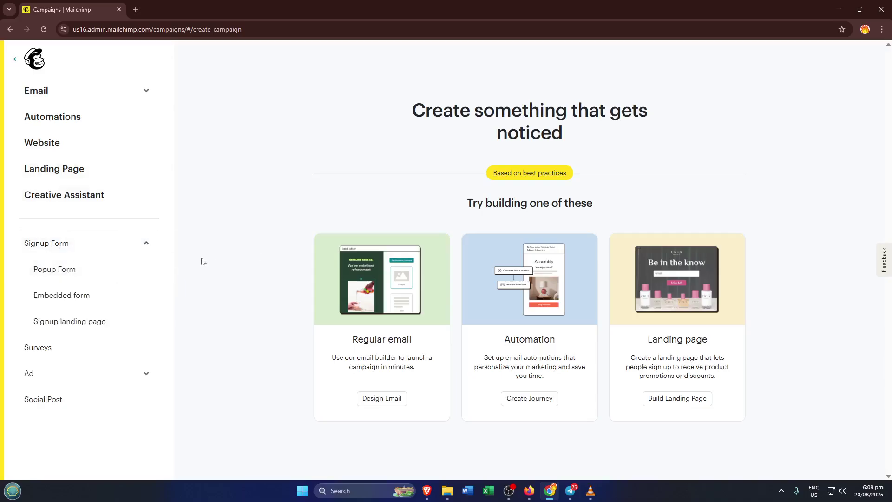
{"action": "left_click", "coordinate": [101, 299]}
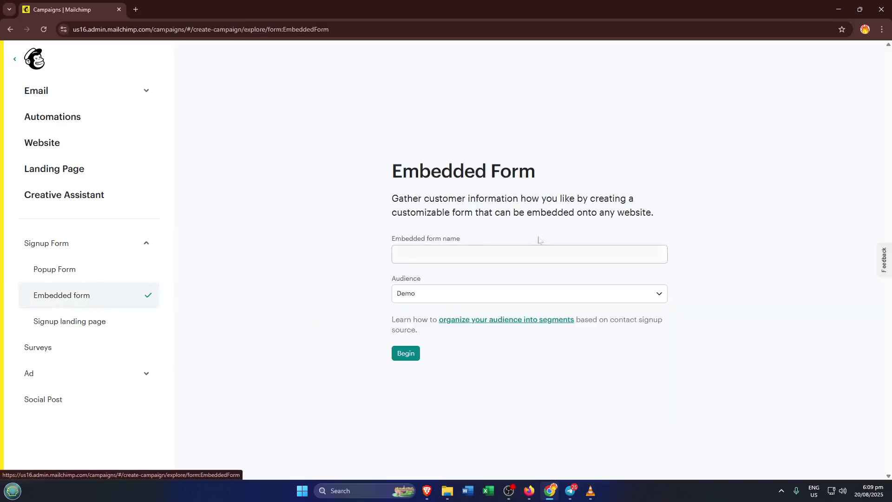
{"action": "left_click", "coordinate": [554, 259]}
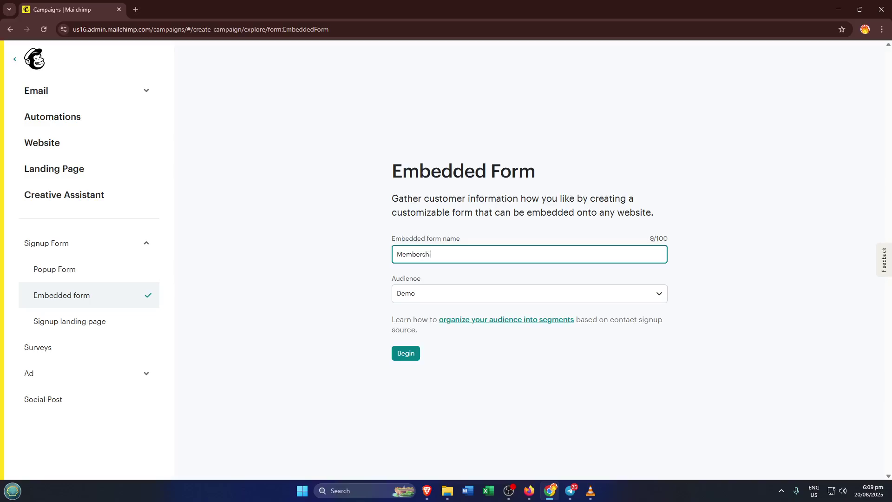
{"action": "type", "text": "p Signup"}
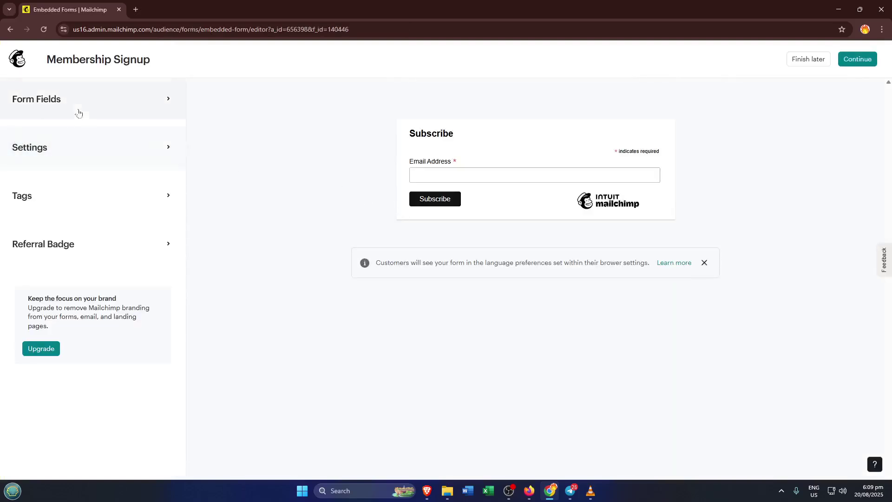
- Add the First Name field to the form and make it required
{"action": "left_click", "coordinate": [78, 111]}
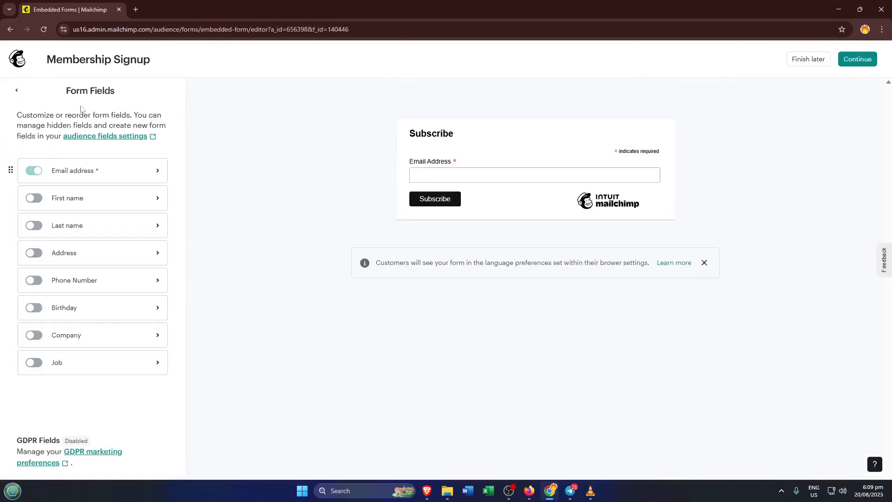
{"action": "left_click", "coordinate": [32, 203]}
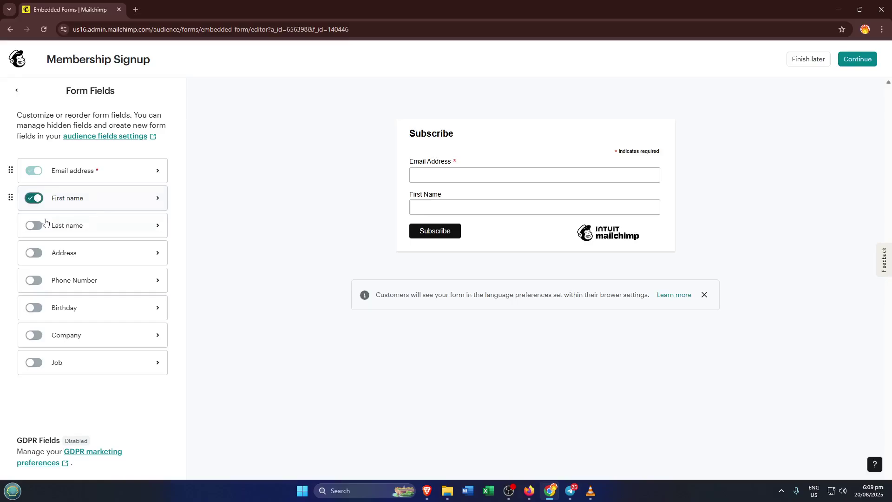
{"action": "left_click", "coordinate": [41, 225]}
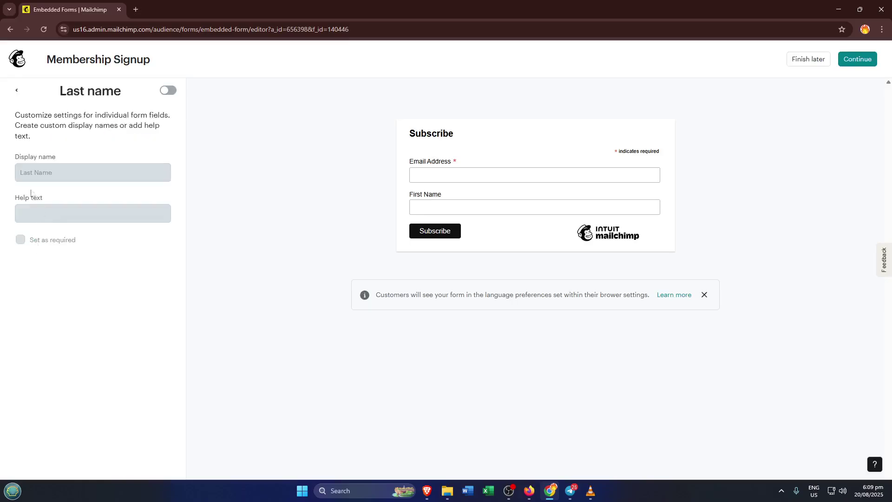
{"action": "left_click", "coordinate": [16, 91]}
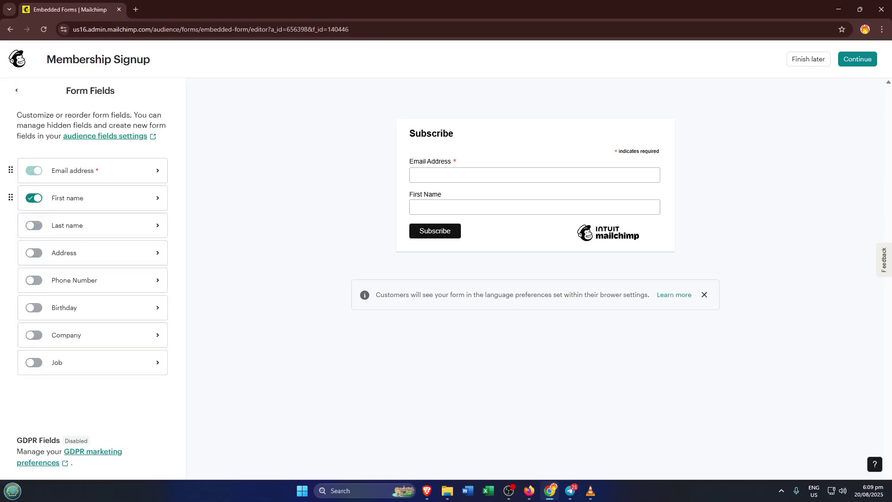
{"action": "left_click", "coordinate": [61, 198]}
{"action": "left_click", "coordinate": [20, 239]}
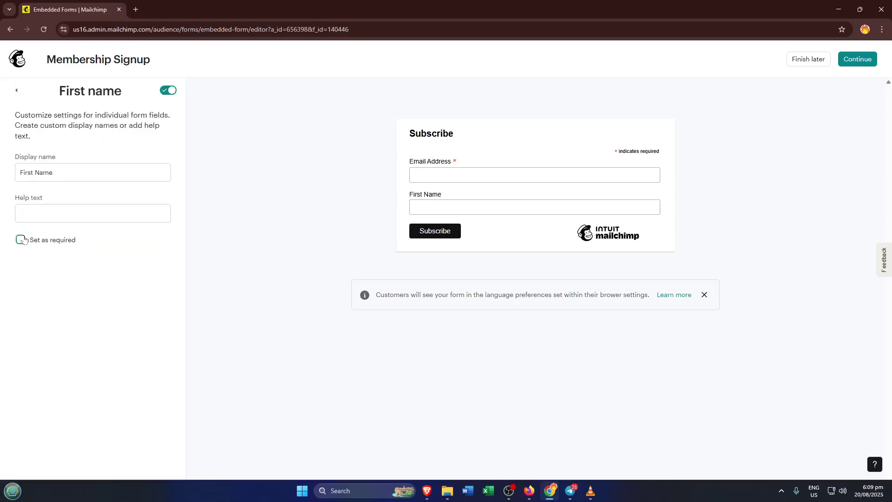
{"action": "left_click", "coordinate": [17, 91]}
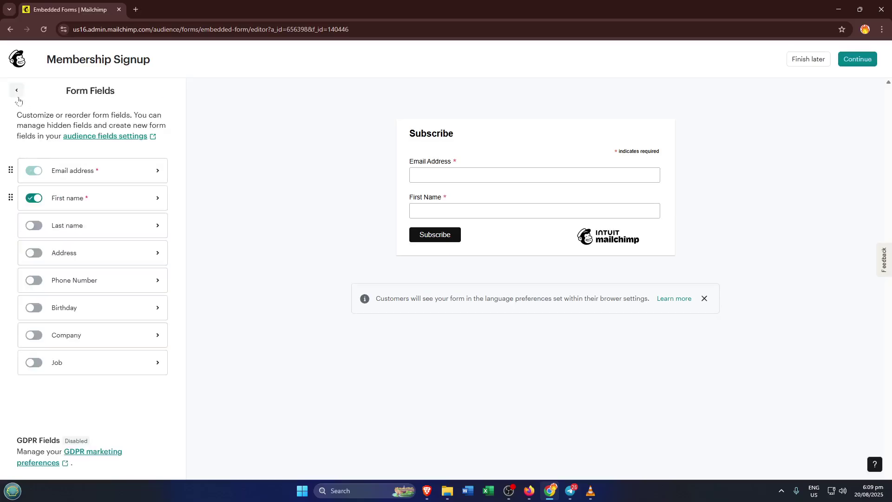
- Add the Last Name, Address and Phone Number fields to the form
{"action": "left_click", "coordinate": [34, 227]}
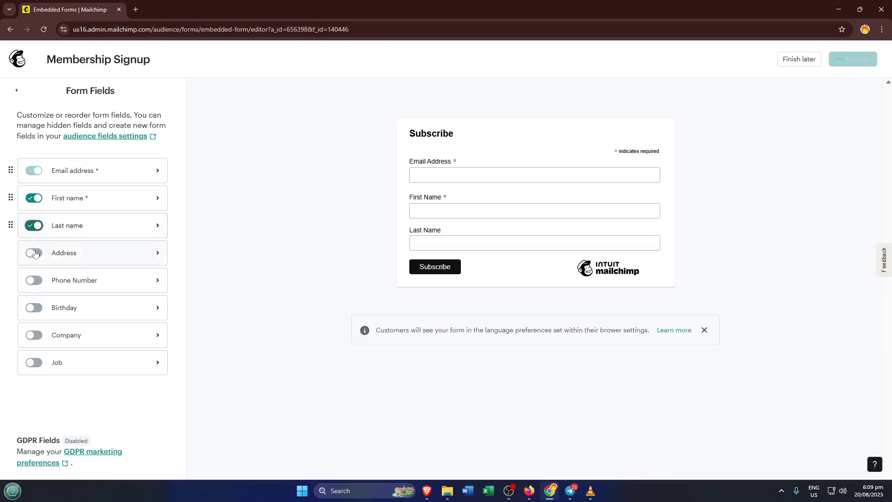
{"action": "left_click", "coordinate": [35, 254]}
{"action": "left_click", "coordinate": [41, 276]}
- Make the Address and Phone Number fields required
{"action": "left_click", "coordinate": [84, 255]}
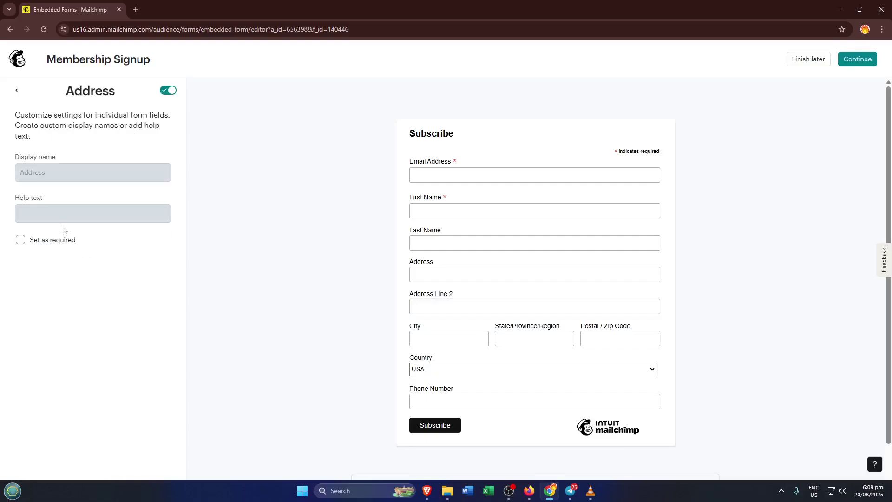
{"action": "left_click", "coordinate": [20, 240]}
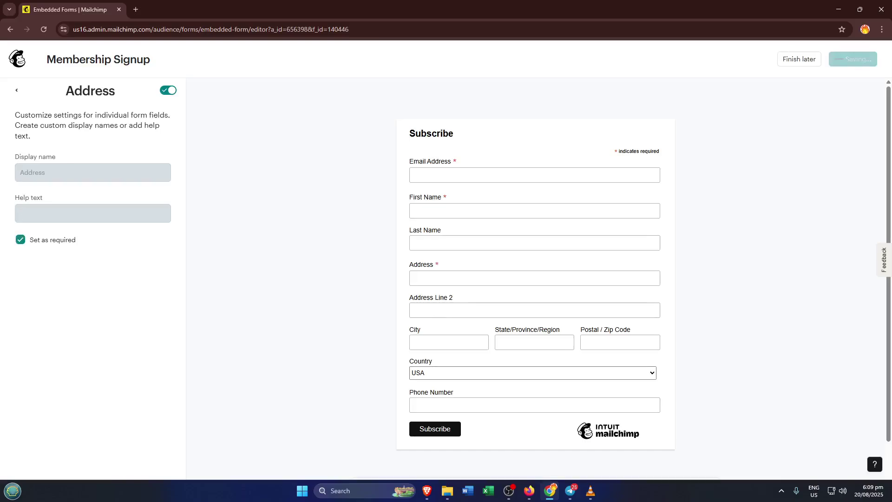
{"action": "left_click", "coordinate": [17, 90]}
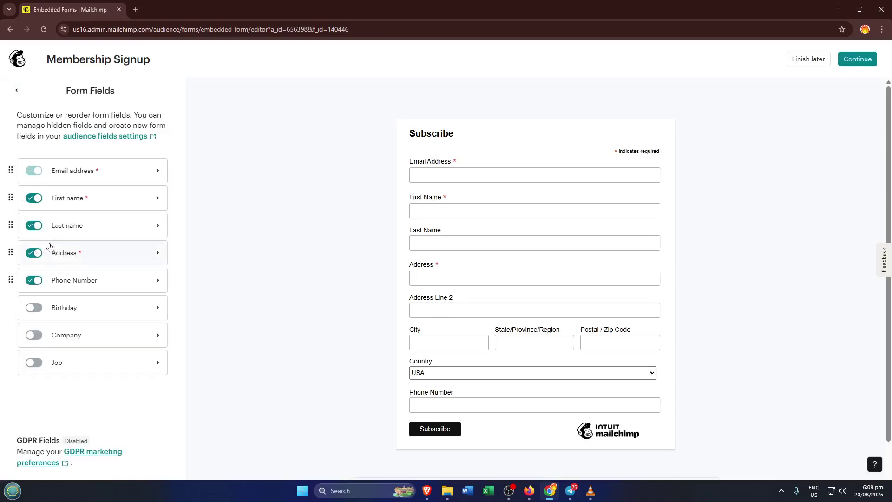
{"action": "left_click", "coordinate": [50, 282]}
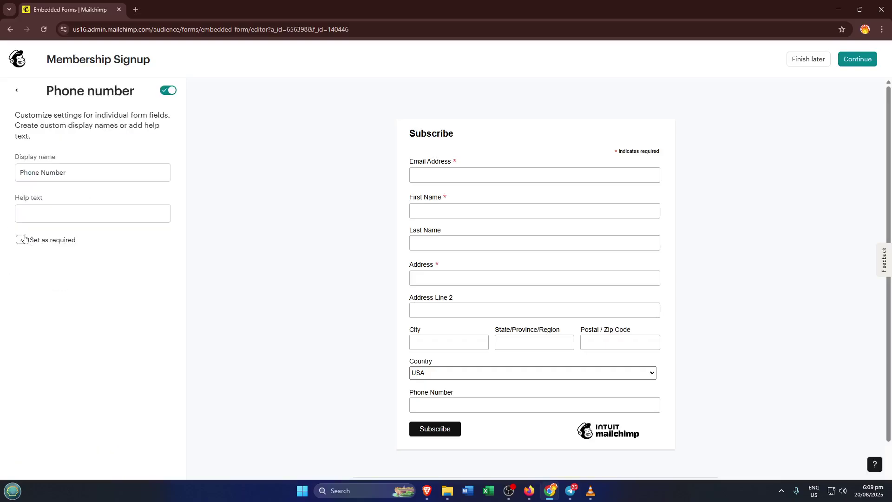
{"action": "left_click", "coordinate": [21, 240]}
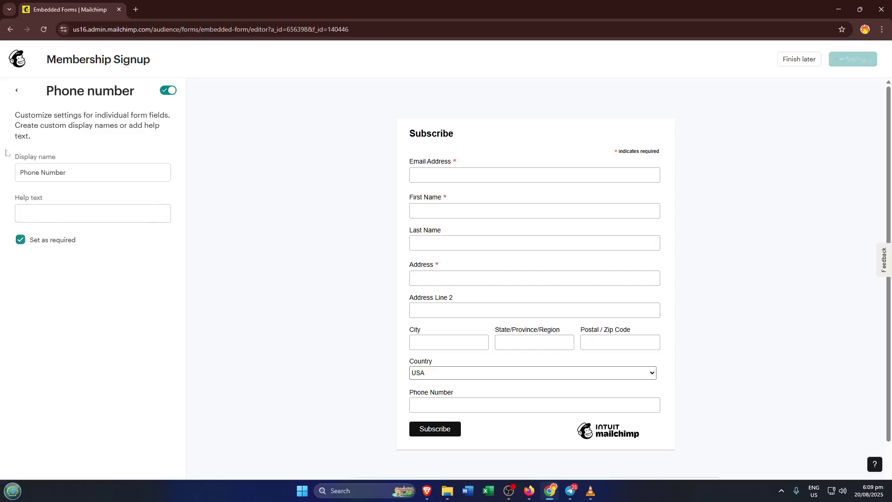
{"action": "left_click", "coordinate": [17, 90]}
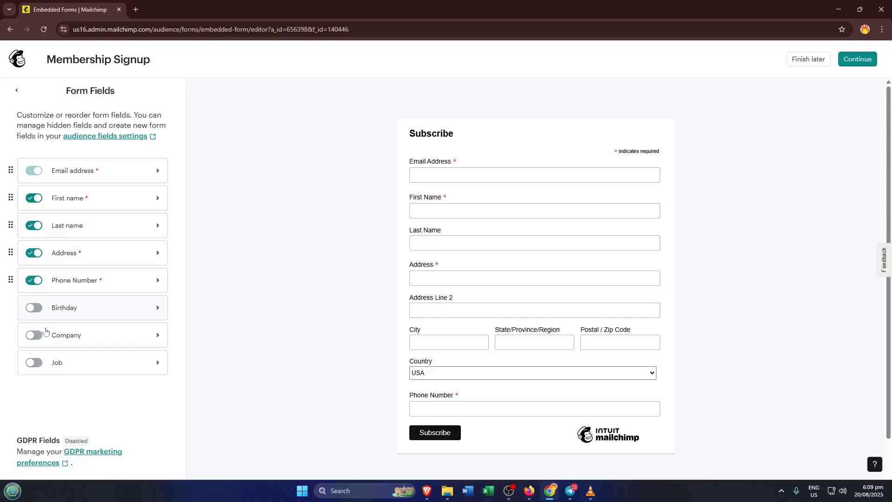
- Add an optional Job dropdown field to the signup form
{"action": "left_click", "coordinate": [34, 362]}
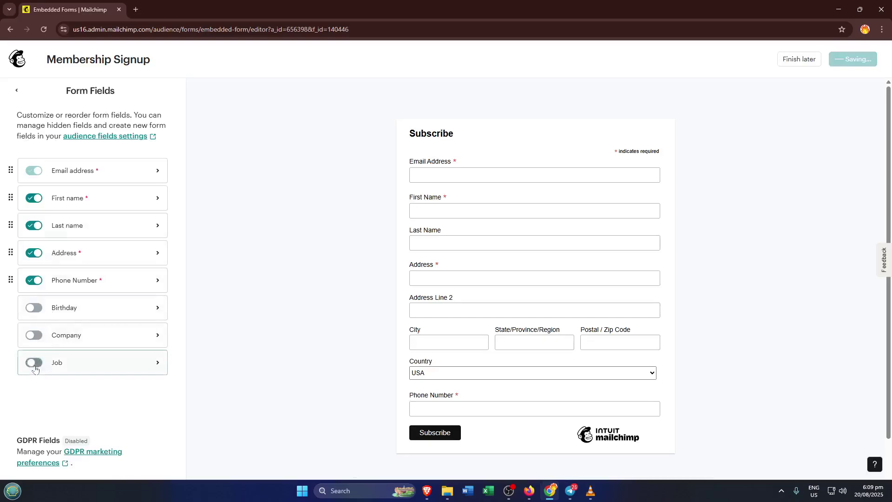
{"action": "left_click", "coordinate": [67, 362]}
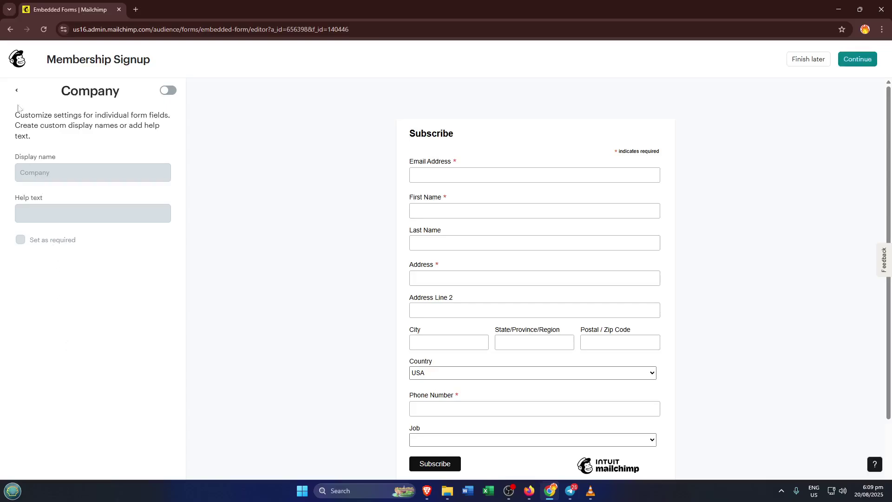
{"action": "left_click", "coordinate": [16, 90]}
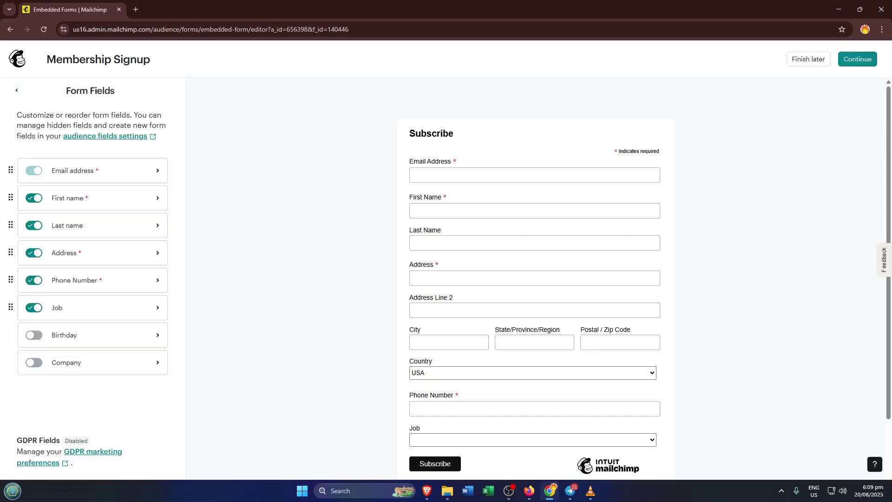
{"action": "left_click", "coordinate": [65, 318]}
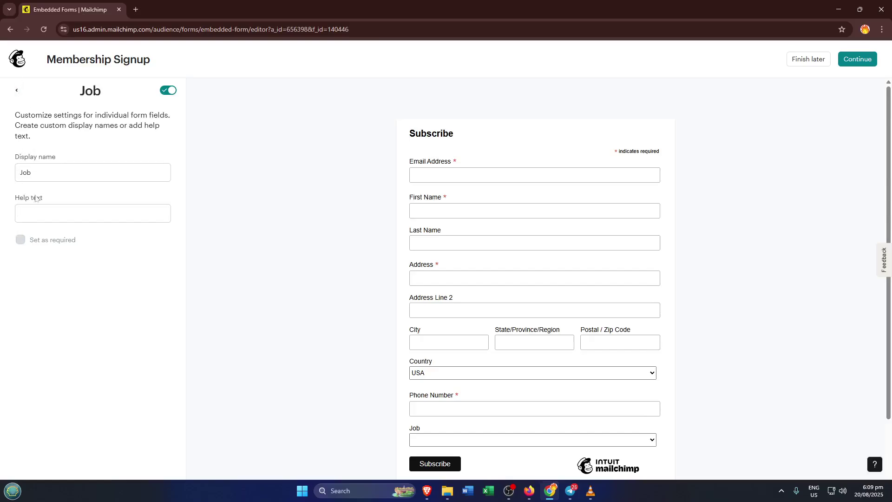
{"action": "left_click", "coordinate": [17, 92]}
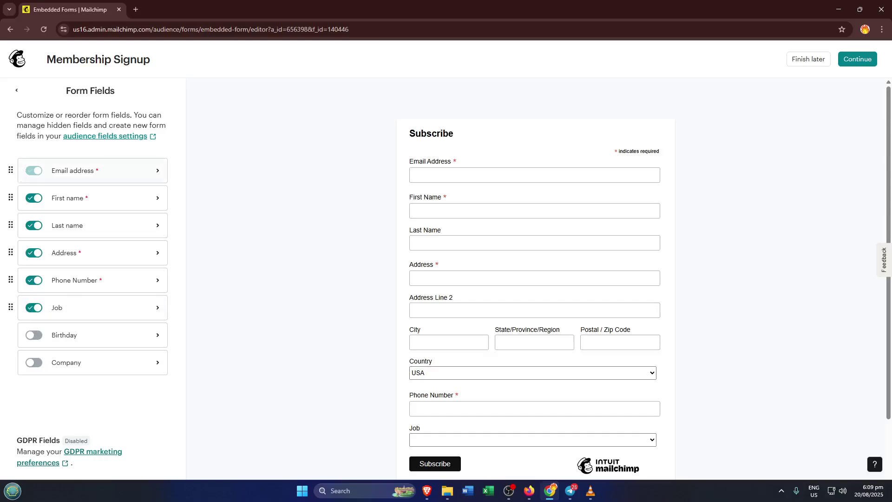
- Return to the main form editor sections and open the Referral Badge settings
{"action": "left_click", "coordinate": [17, 91]}
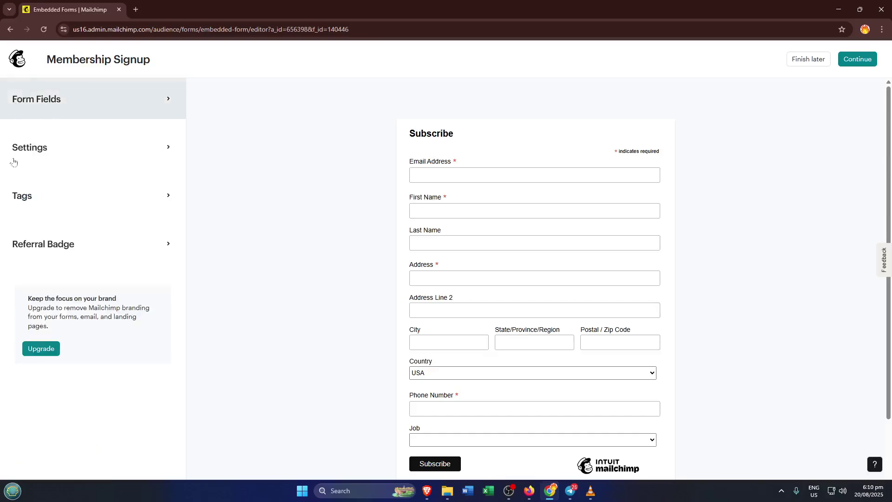
{"action": "left_click", "coordinate": [100, 247]}
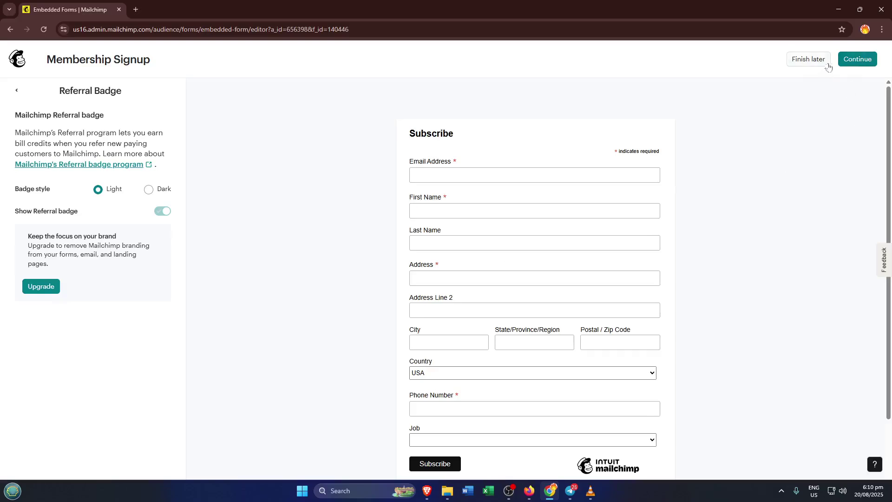
{"action": "left_click", "coordinate": [853, 60]}
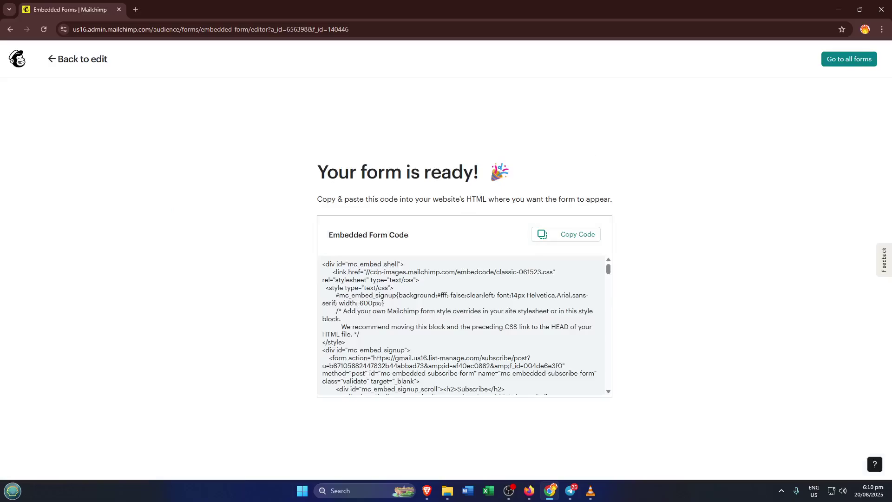
{"action": "scroll", "coordinate": [460, 325], "scroll_direction": "down", "scroll_amount": 2}
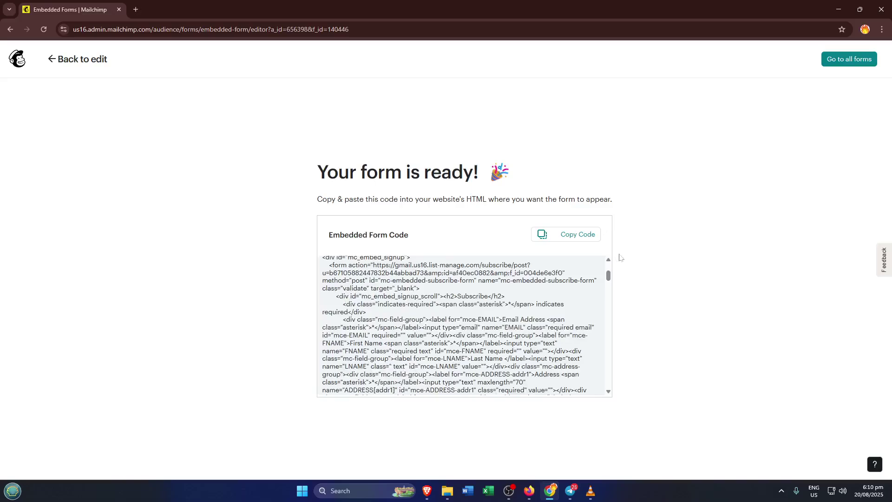
{"action": "scroll", "coordinate": [460, 325], "scroll_direction": "down", "scroll_amount": 5}
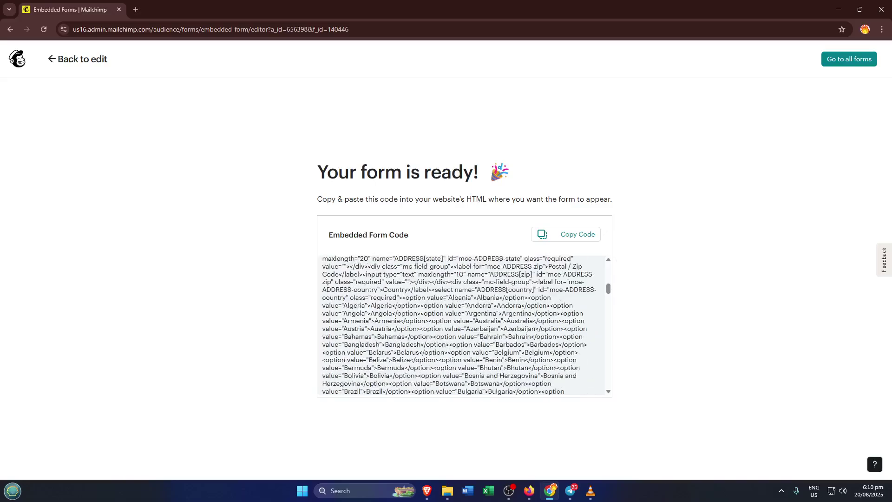
{"action": "scroll", "coordinate": [461, 325], "scroll_direction": "up", "scroll_amount": 1}
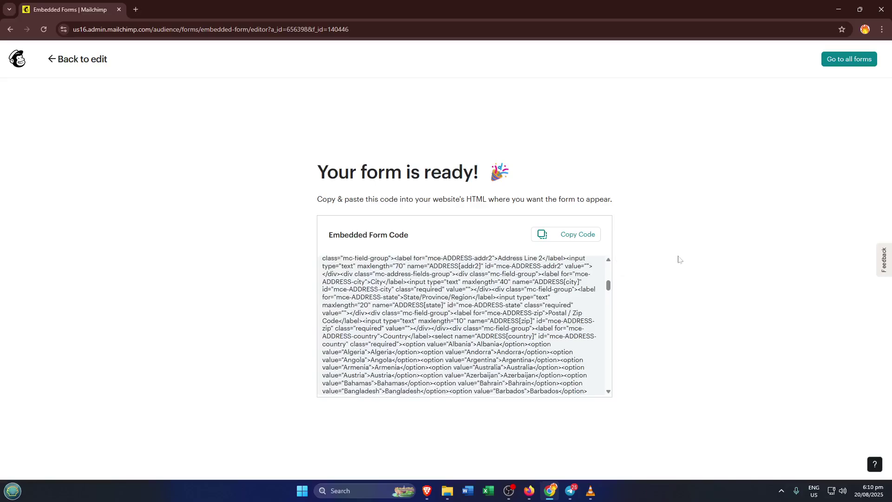